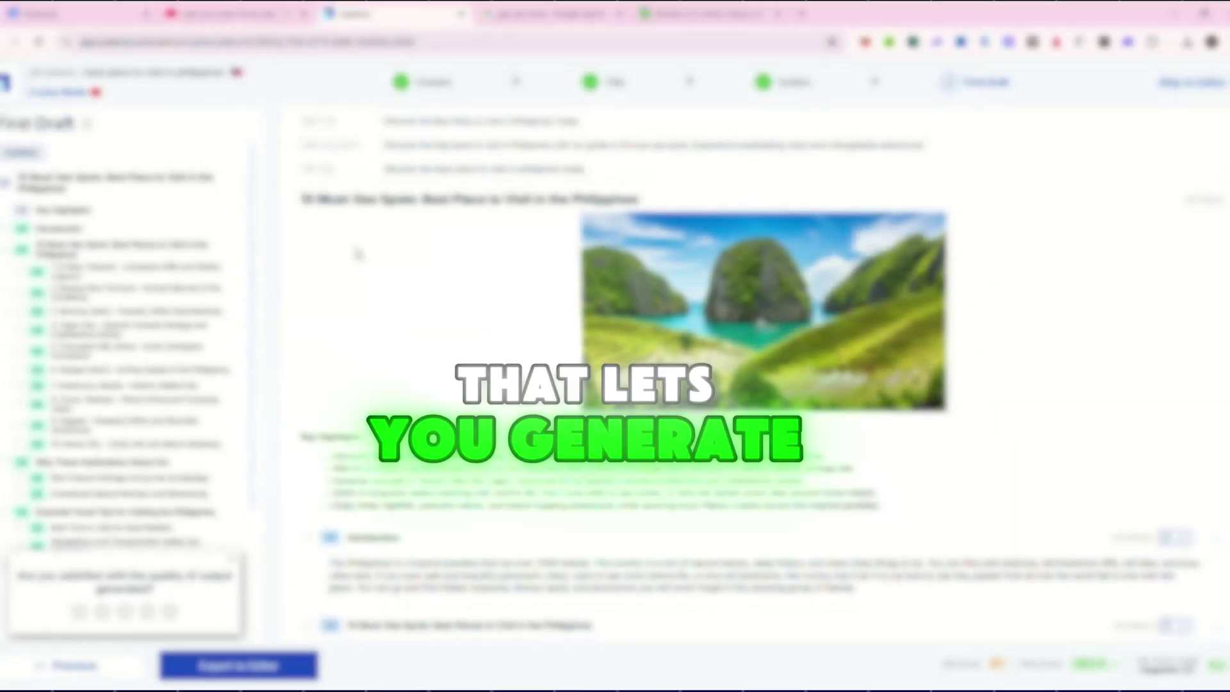
scroll(428, 312, "down", 5)
scroll(427, 312, "down", 5)
scroll(430, 313, "down", 5)
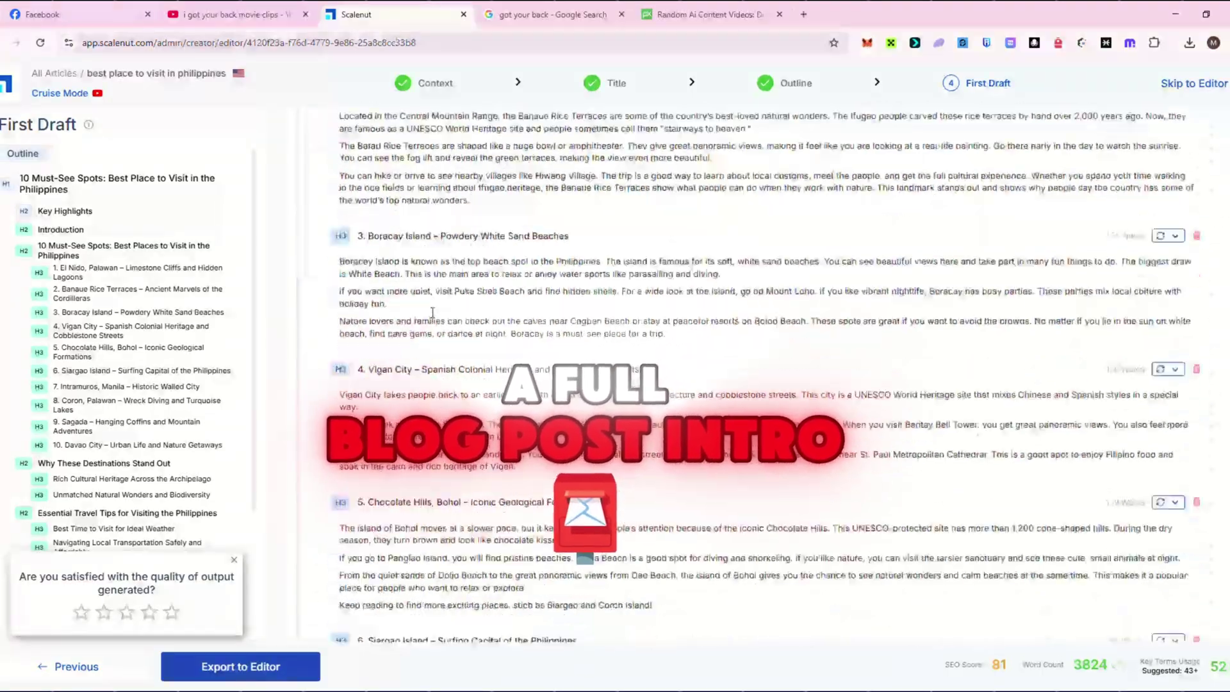
scroll(432, 313, "down", 5)
scroll(431, 313, "down", 5)
scroll(432, 312, "down", 5)
scroll(736, 314, "down", 5)
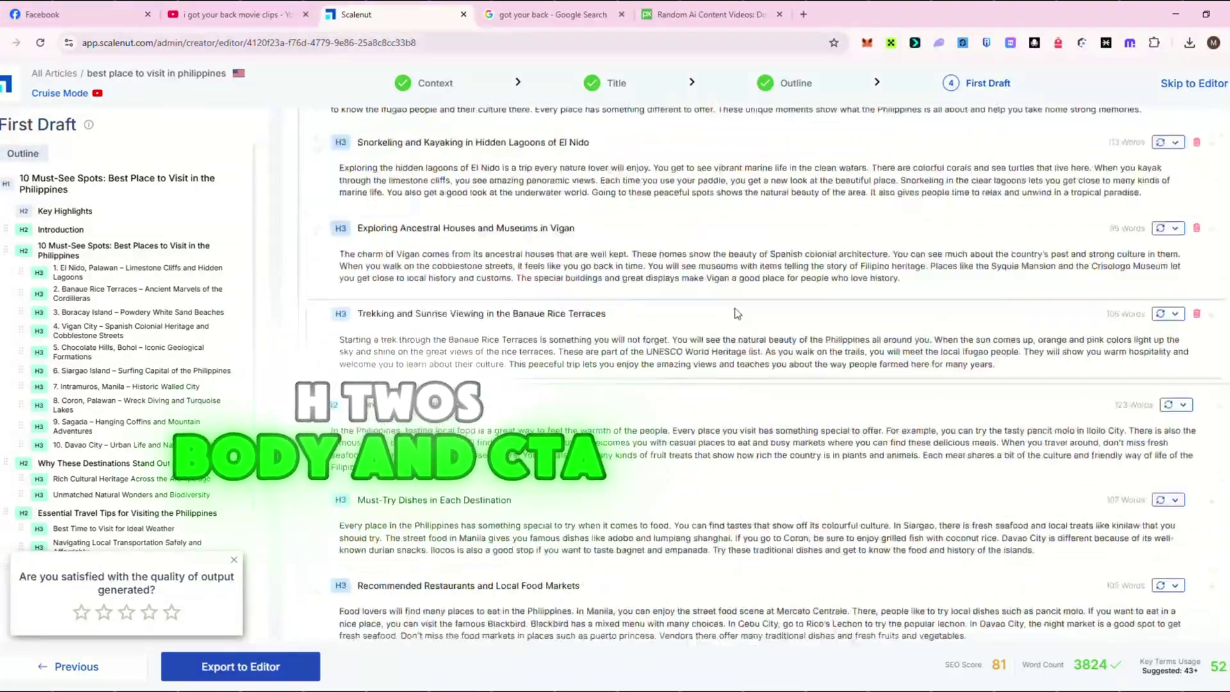